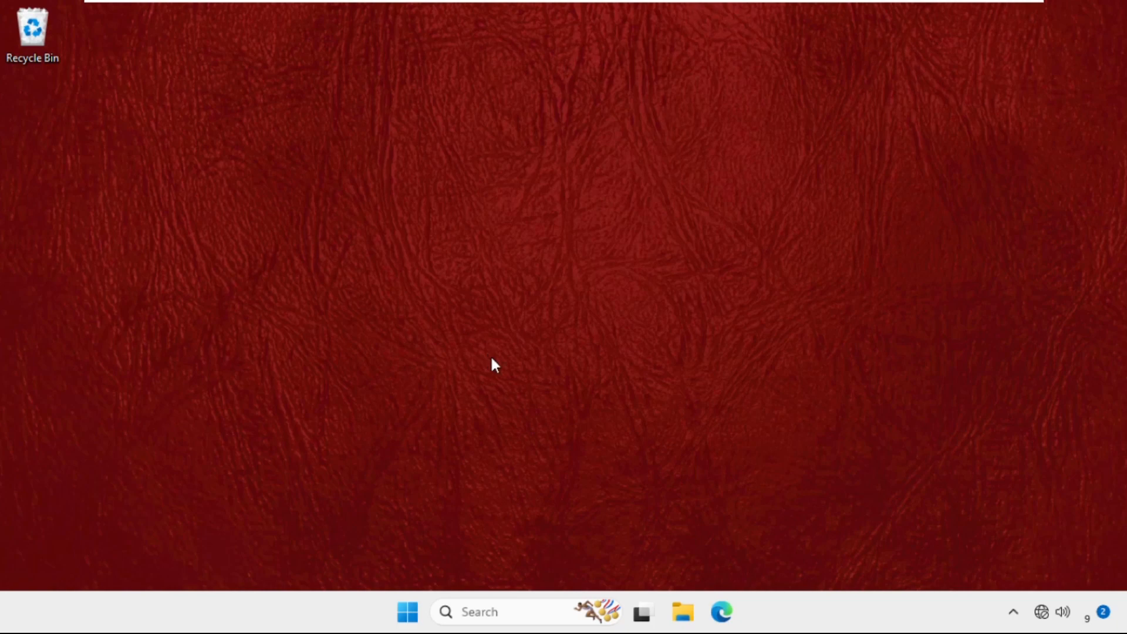
Bring up the taskbar search panel to look for File Explorer
{"action": "left_click", "coordinate": [523, 611]}
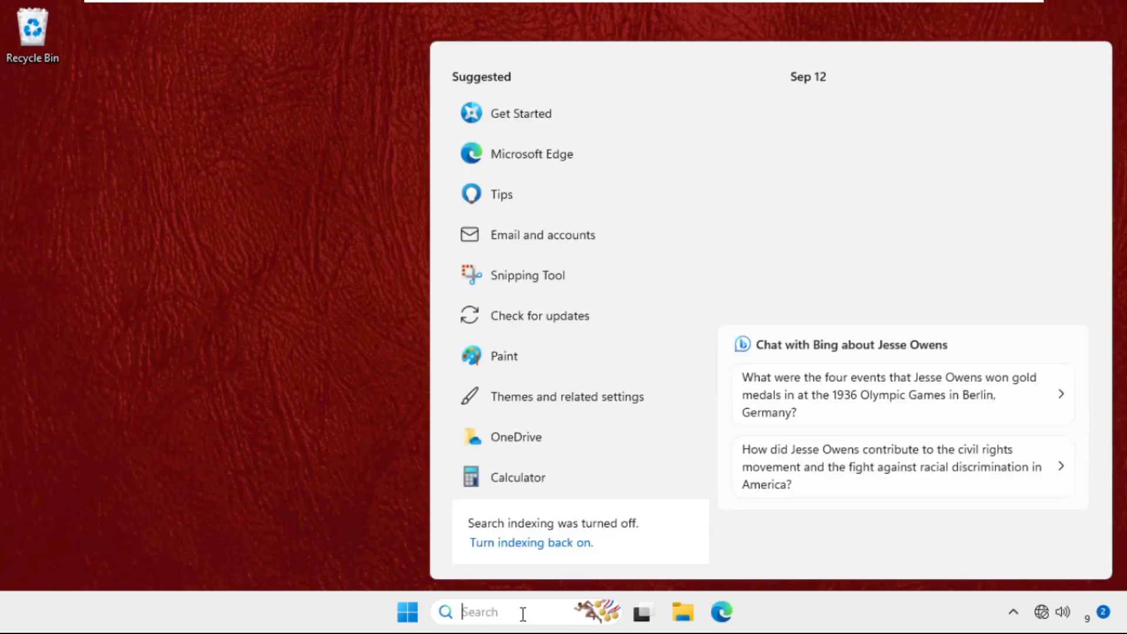
{"action": "type", "text": "fil"}
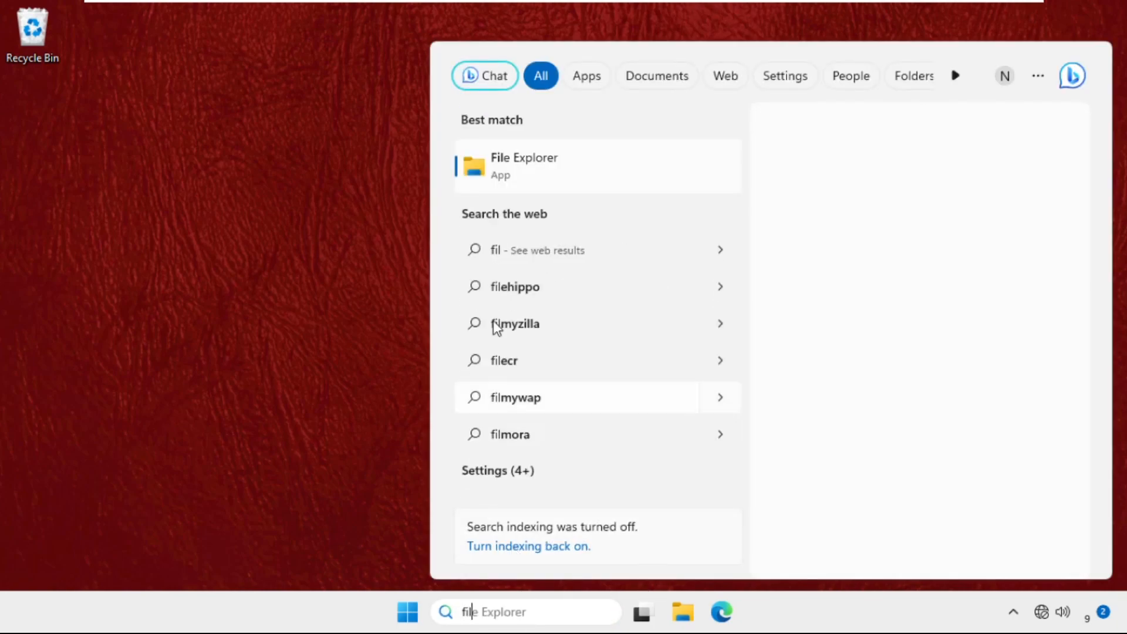
Launch File Explorer and show the Properties of Local Disk (C:)
{"action": "left_click", "coordinate": [570, 157]}
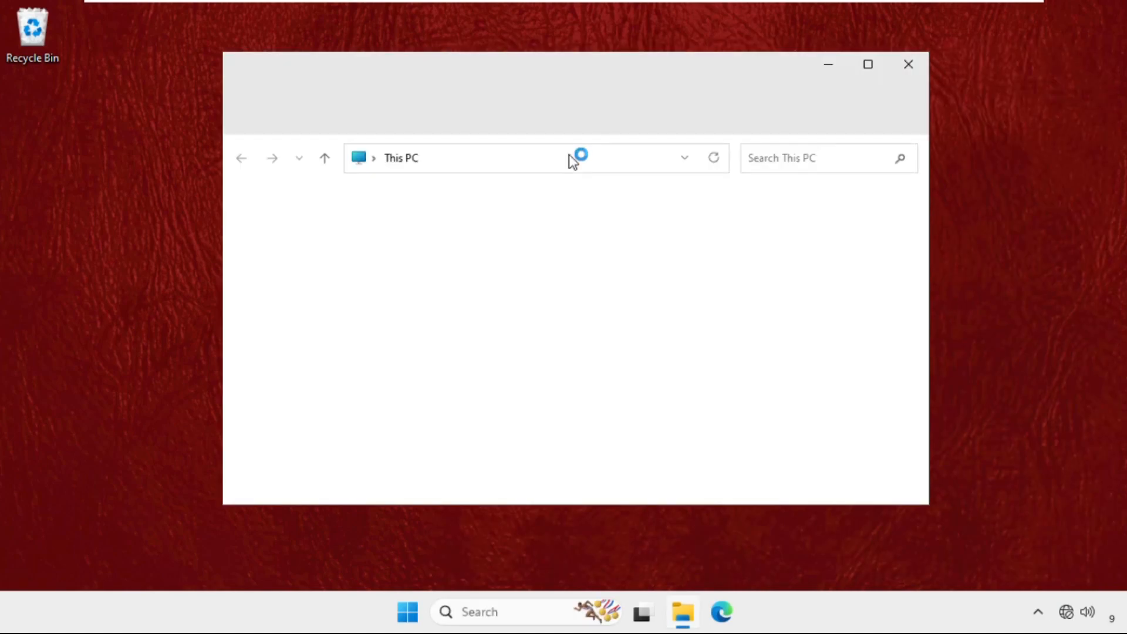
{"action": "left_click_drag", "start_coordinate": [541, 71], "coordinate": [589, 74]}
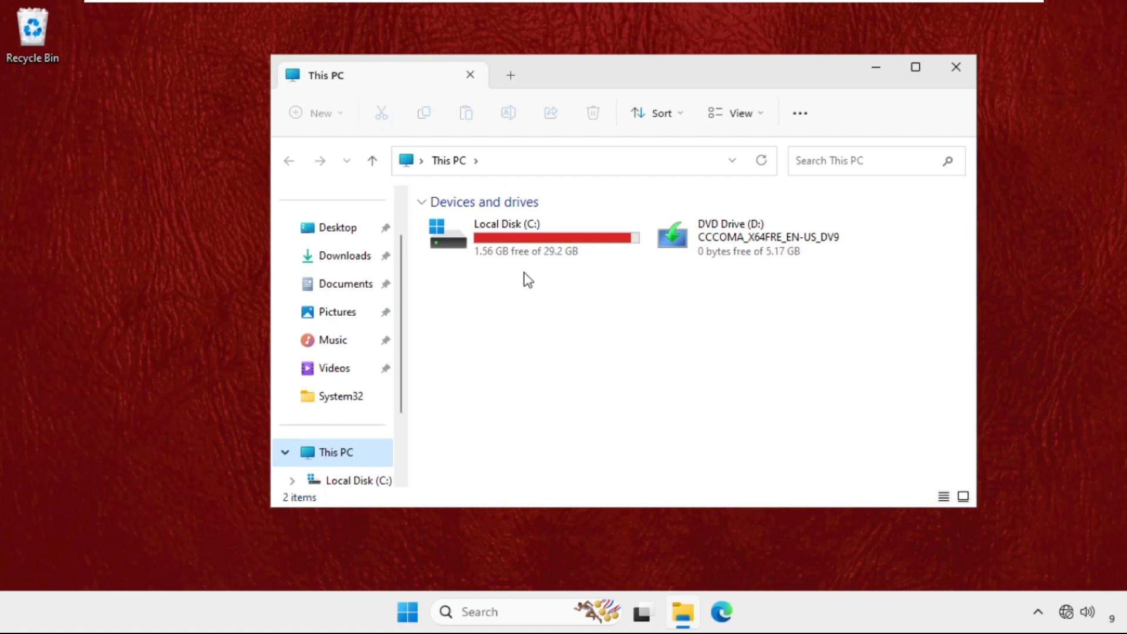
{"action": "right_click", "coordinate": [520, 241]}
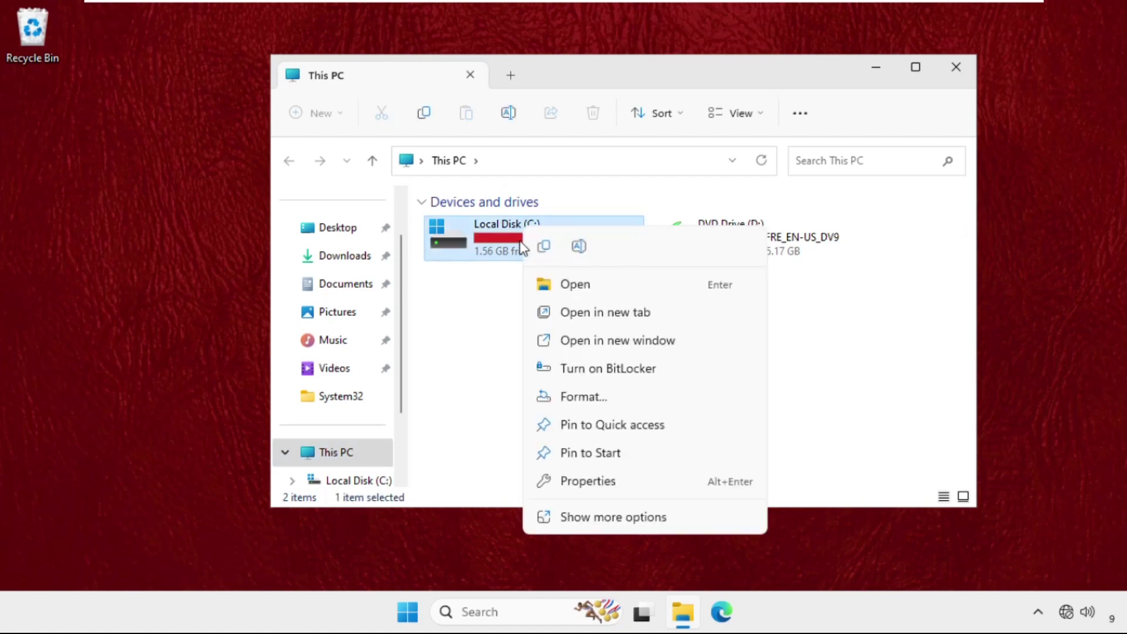
{"action": "left_click", "coordinate": [598, 483]}
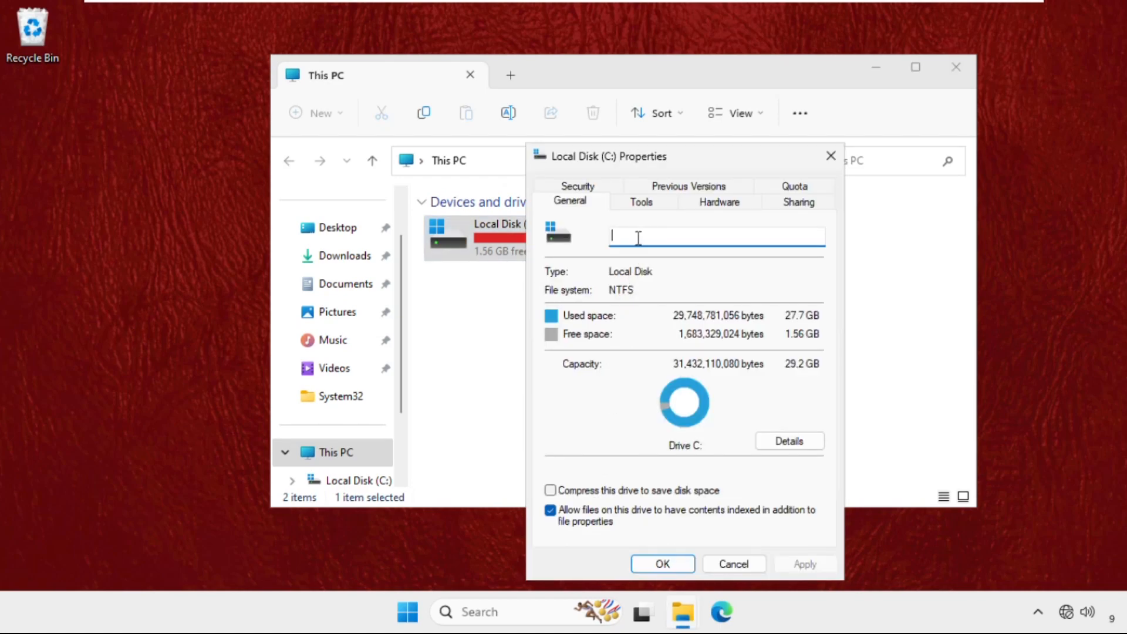
Run the error check on Local Disk (C:) from the Tools page, scanning the drive anyway
{"action": "left_click", "coordinate": [643, 202]}
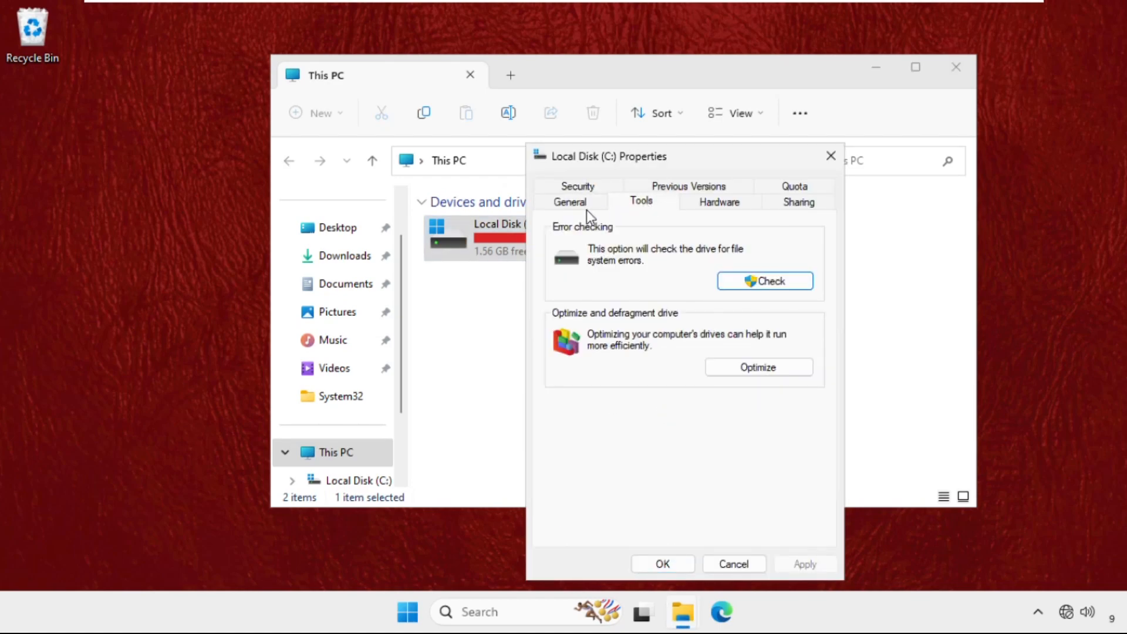
{"action": "left_click", "coordinate": [783, 287]}
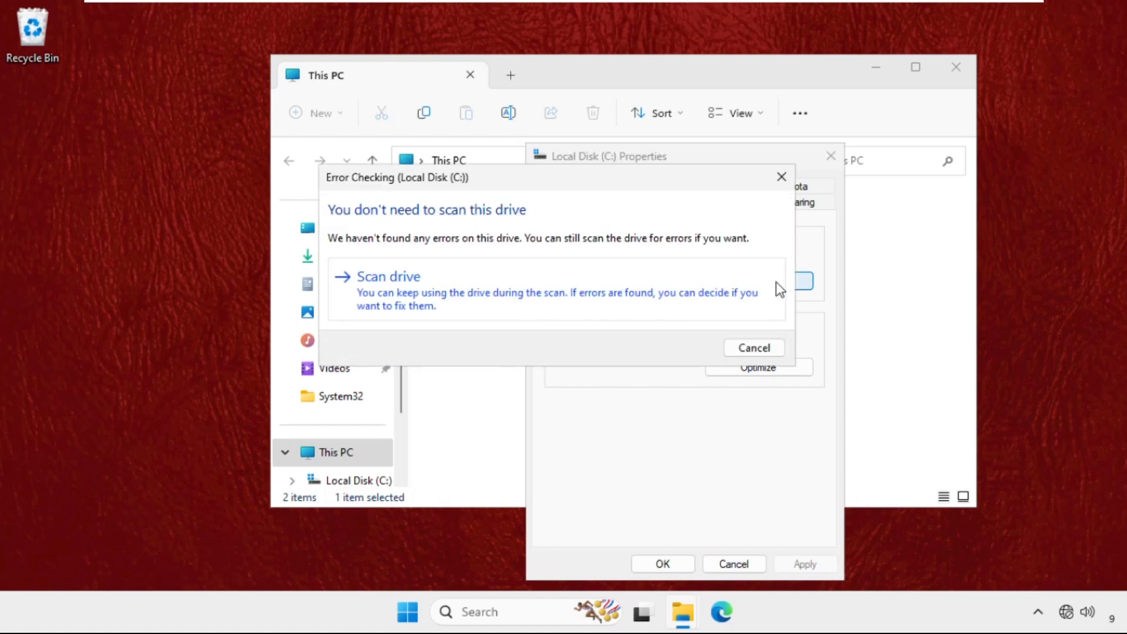
{"action": "left_click", "coordinate": [426, 294]}
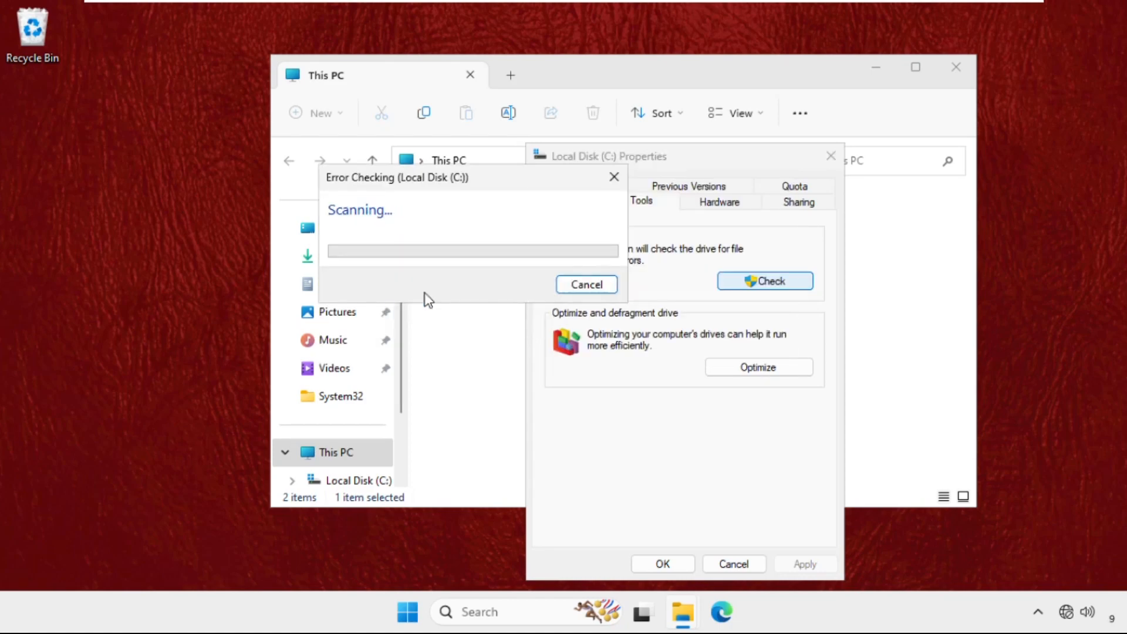
{"action": "mouse_move", "coordinate": [430, 178]}
{"action": "left_mouse_down"}
{"action": "mouse_move", "coordinate": [485, 255]}
{"action": "mouse_move", "coordinate": [488, 221]}
{"action": "left_mouse_up"}
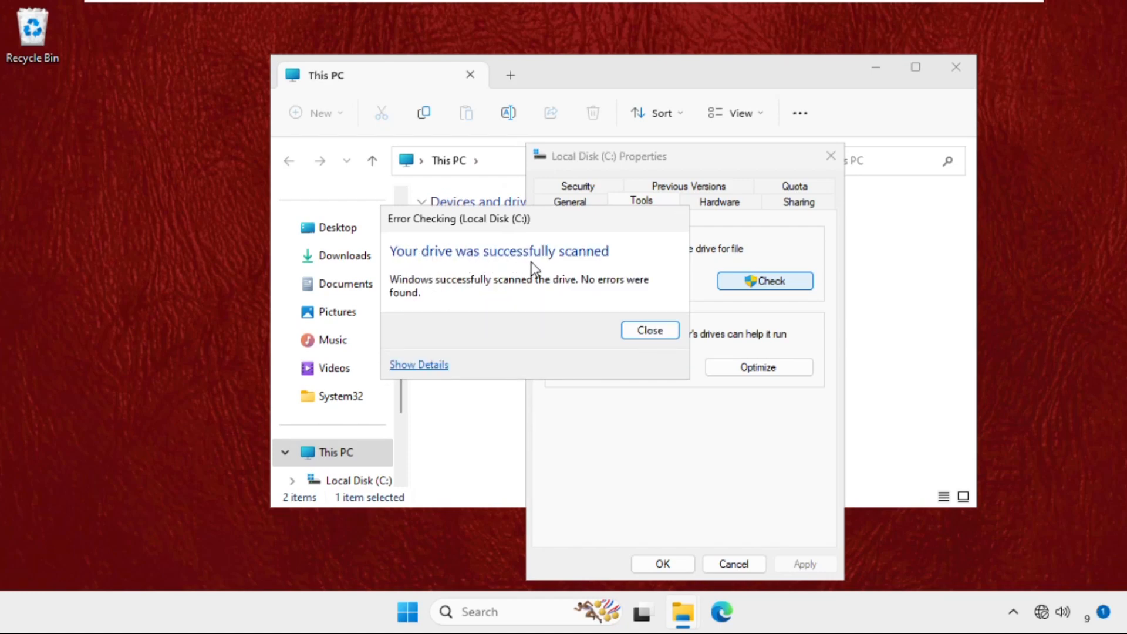
Dismiss the no-errors scan result and close Properties and File Explorer
{"action": "left_click", "coordinate": [650, 331]}
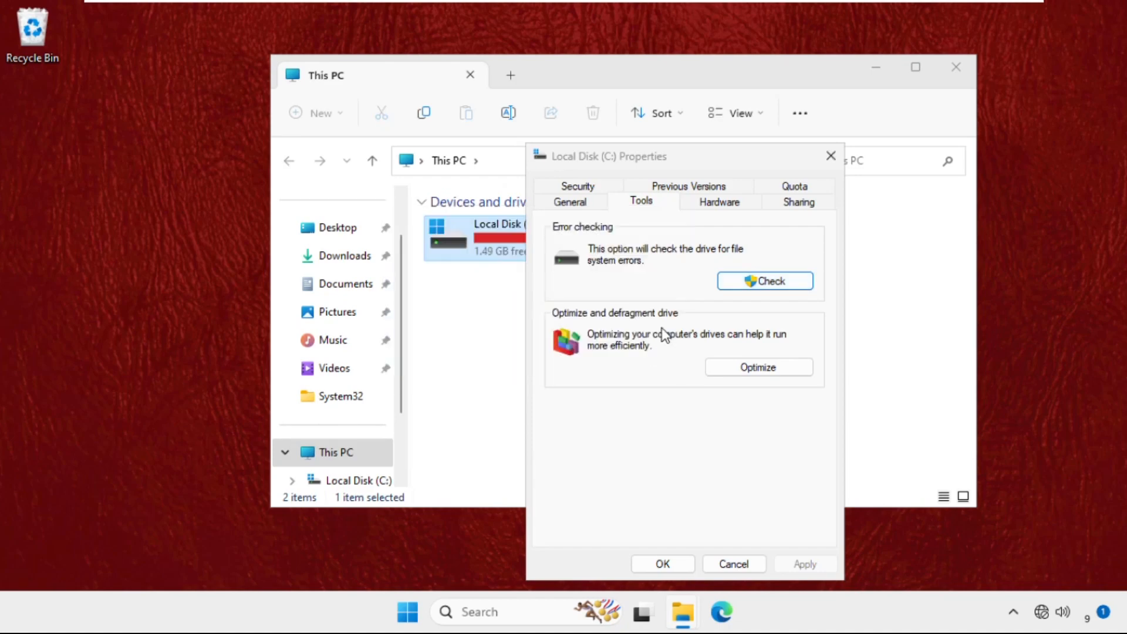
{"action": "left_click", "coordinate": [830, 155]}
{"action": "left_click", "coordinate": [968, 66]}
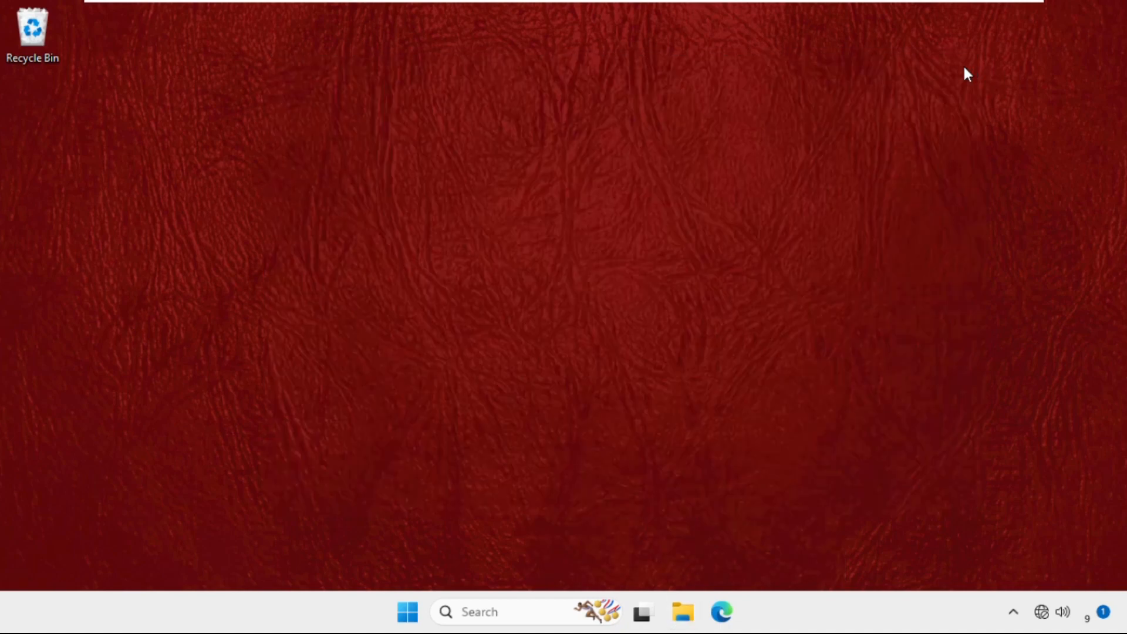
Create a new desktop shortcut targeting cmd.exe, named cmd
{"action": "right_click", "coordinate": [508, 167]}
{"action": "mouse_move", "coordinate": [546, 281]}
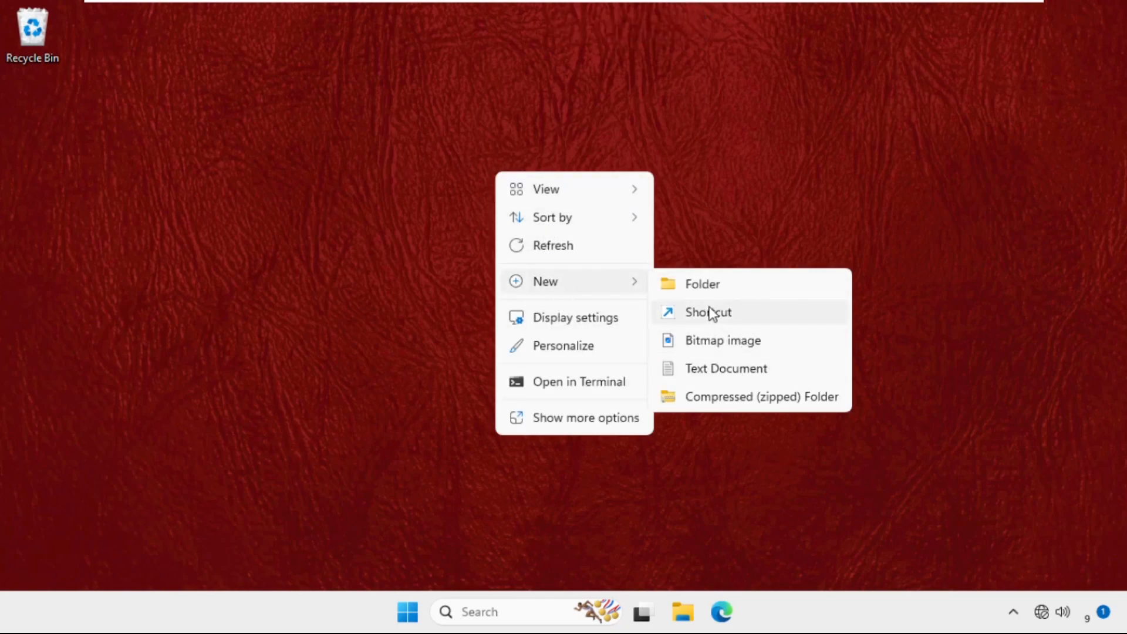
{"action": "left_click", "coordinate": [715, 314]}
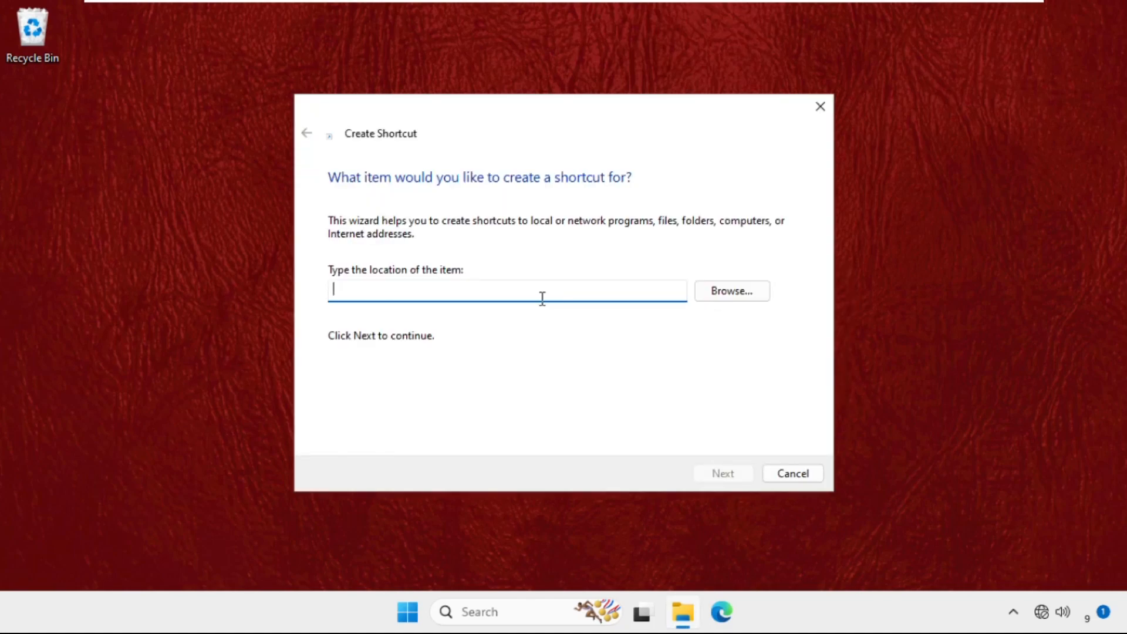
{"action": "type", "text": "cmd.e"}
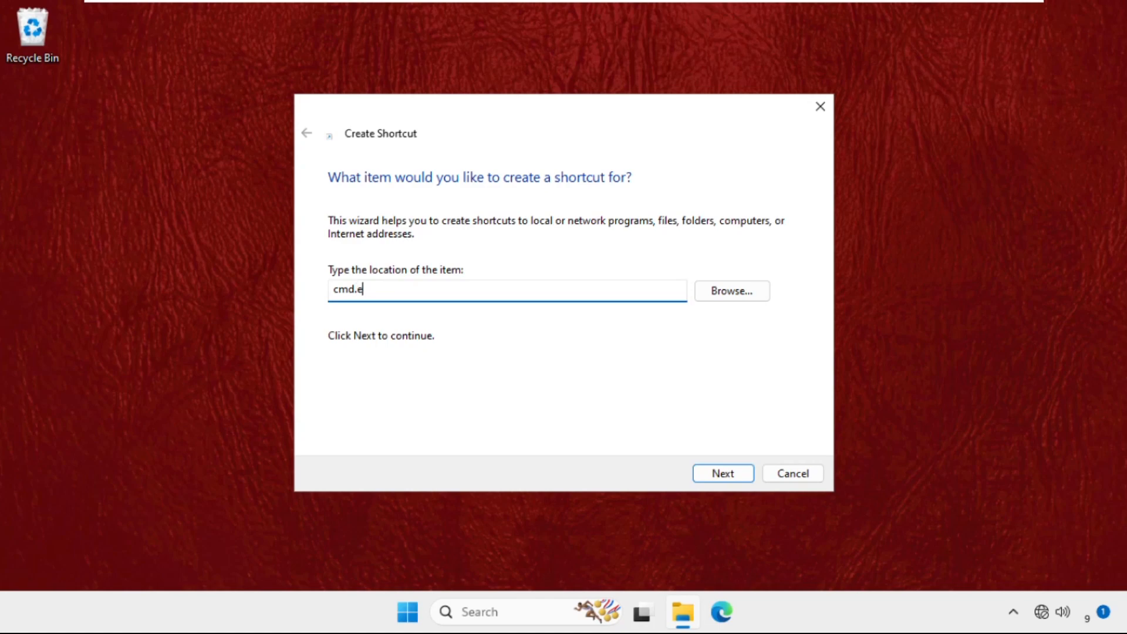
{"action": "type", "text": "xe"}
{"action": "left_click", "coordinate": [720, 476]}
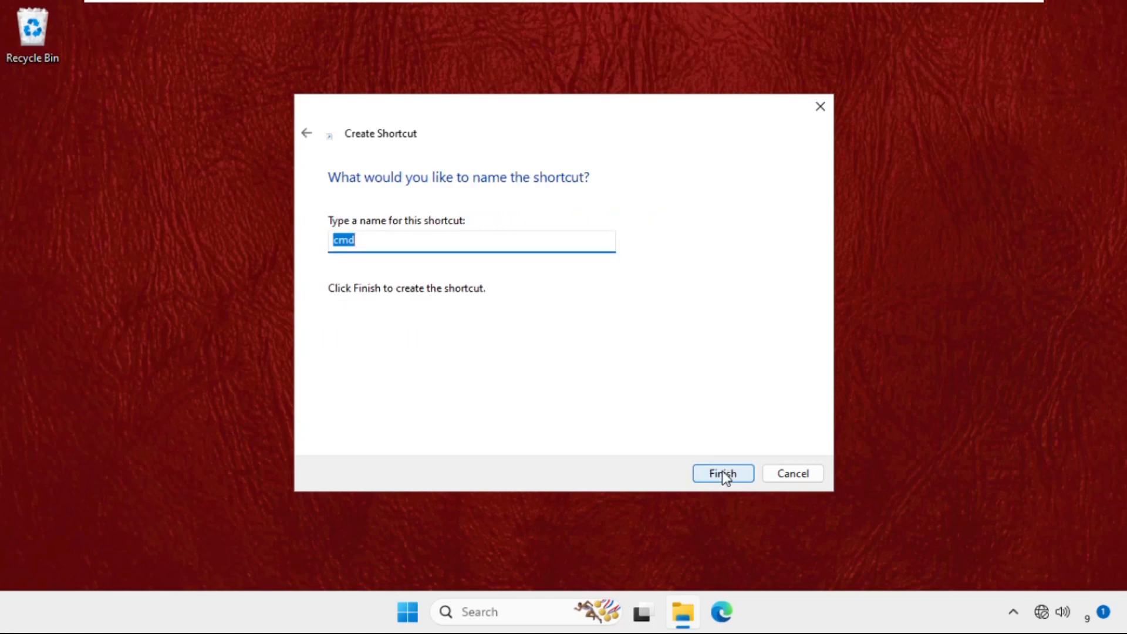
{"action": "left_click", "coordinate": [723, 472]}
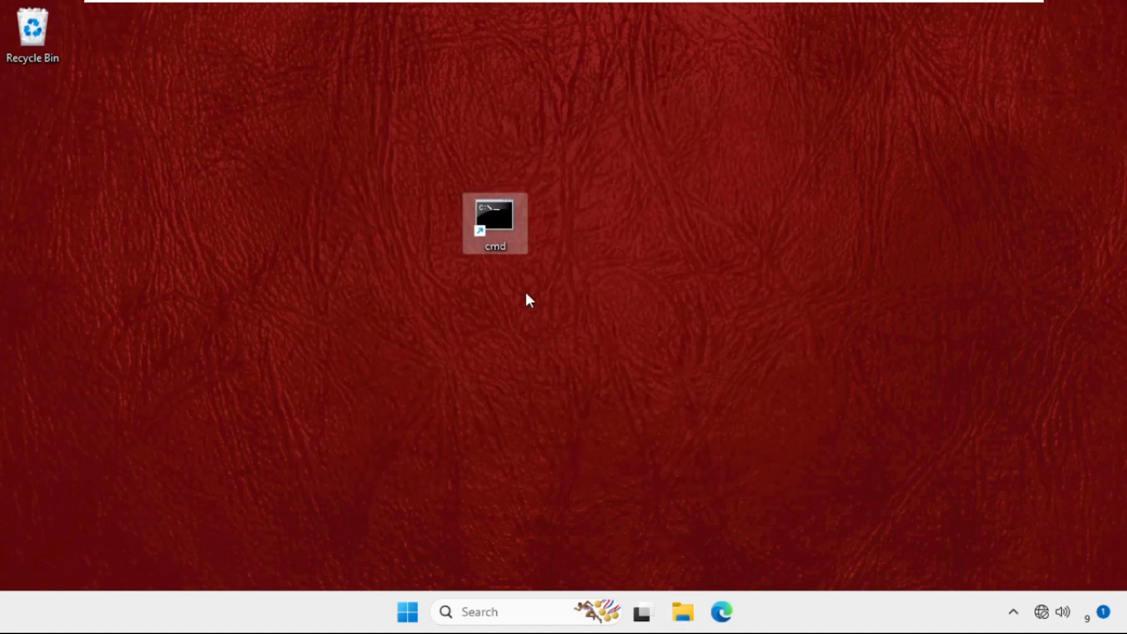
Enable Run as administrator in the cmd shortcut's advanced properties and save
{"action": "right_click", "coordinate": [492, 222]}
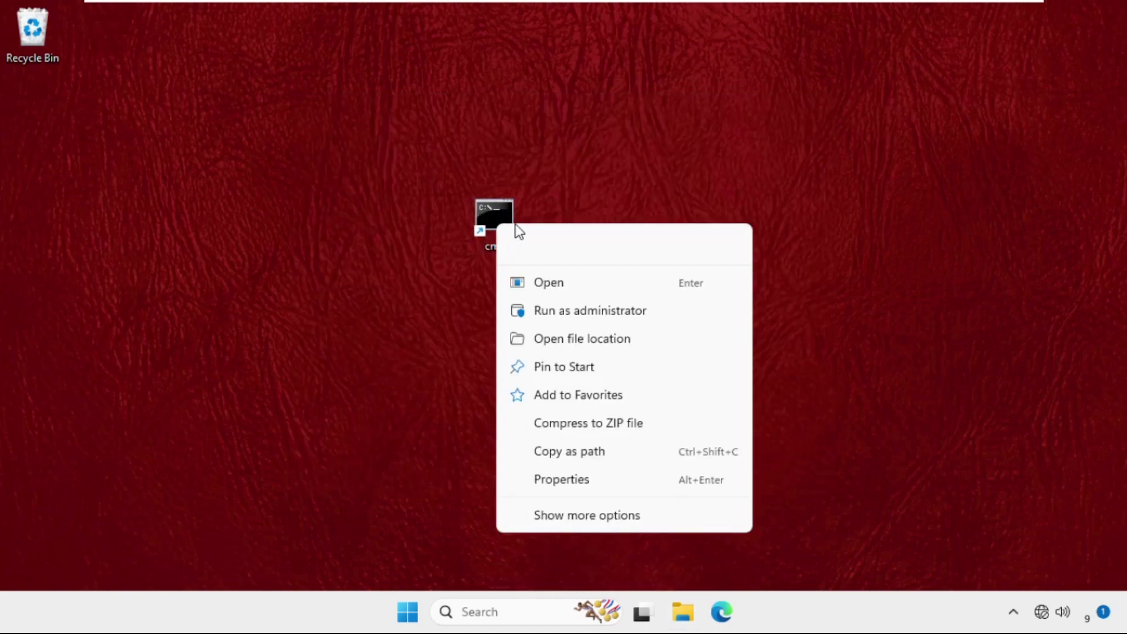
{"action": "left_click", "coordinate": [563, 480]}
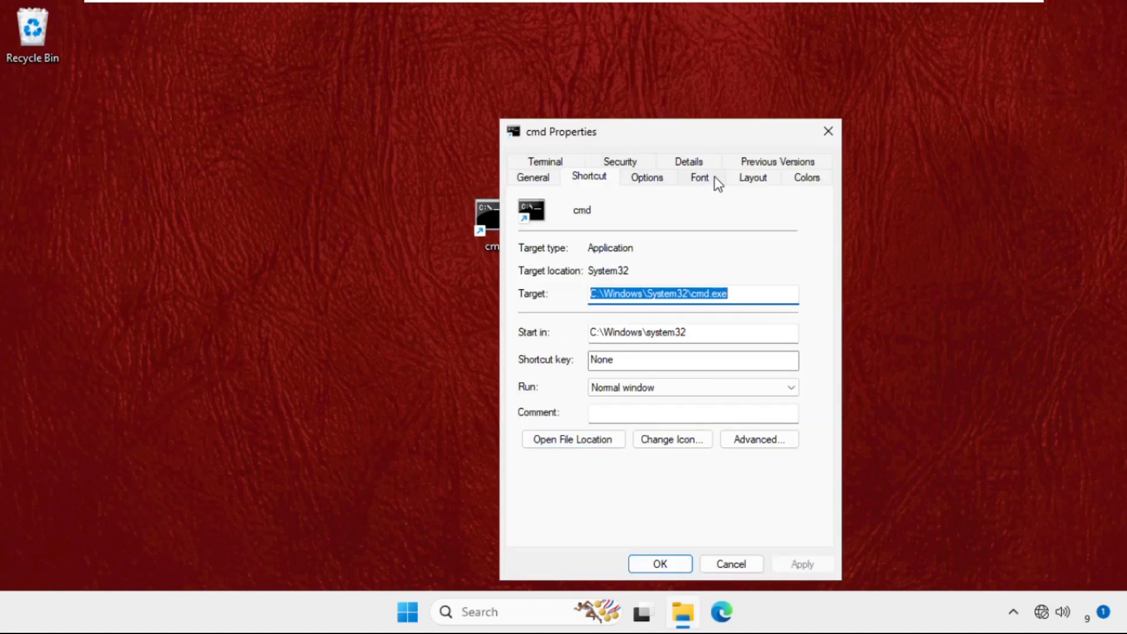
{"action": "left_click", "coordinate": [755, 444]}
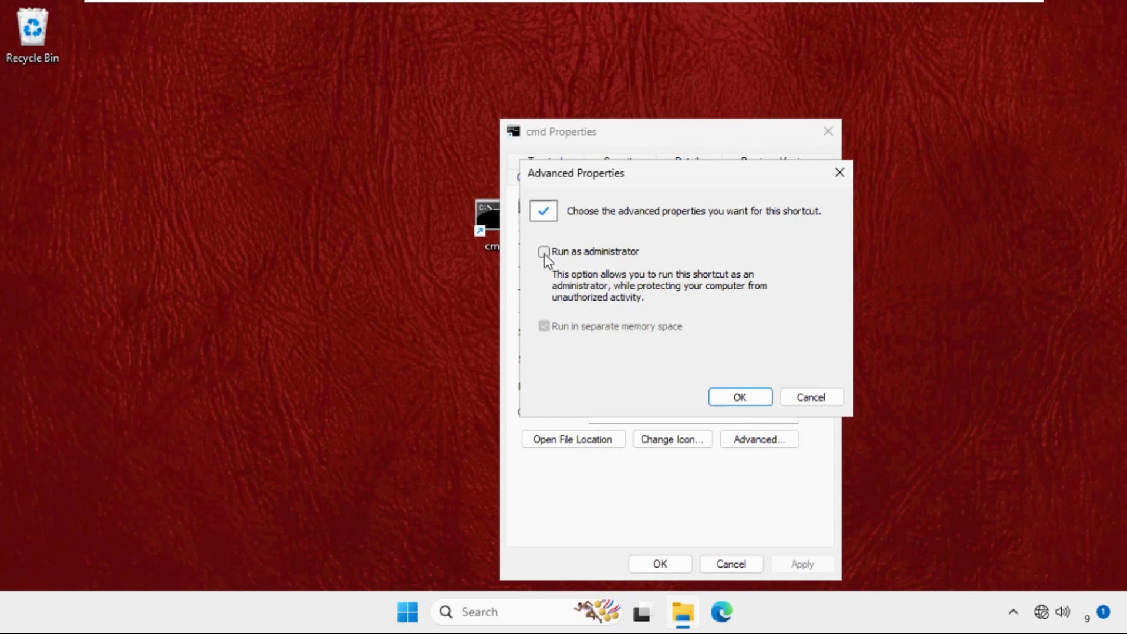
{"action": "left_click", "coordinate": [740, 397]}
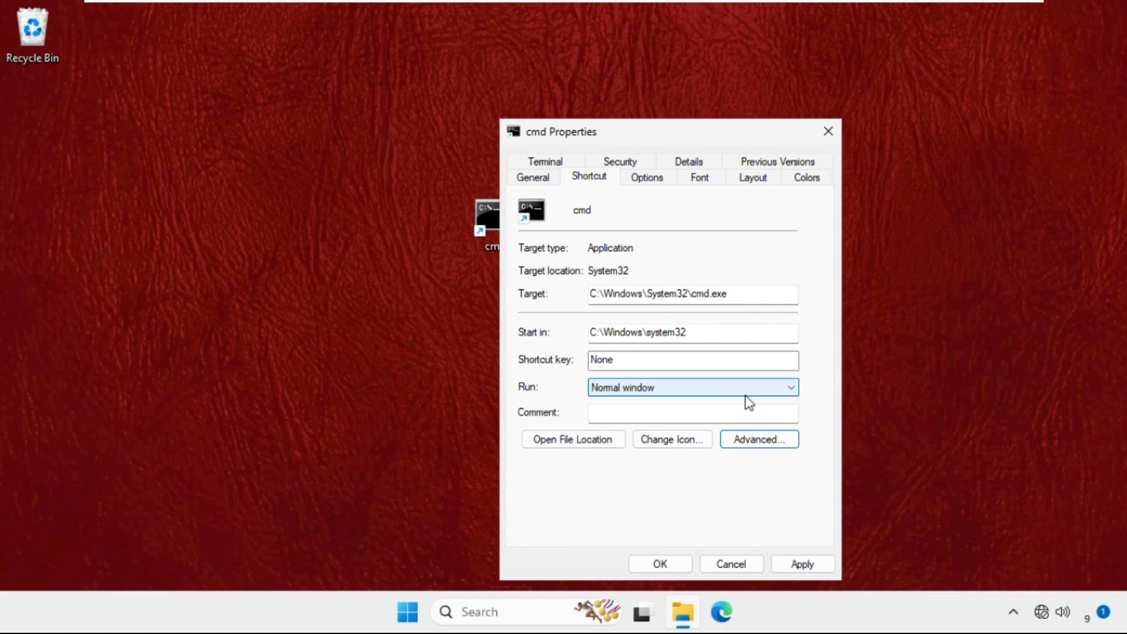
{"action": "left_click", "coordinate": [801, 564]}
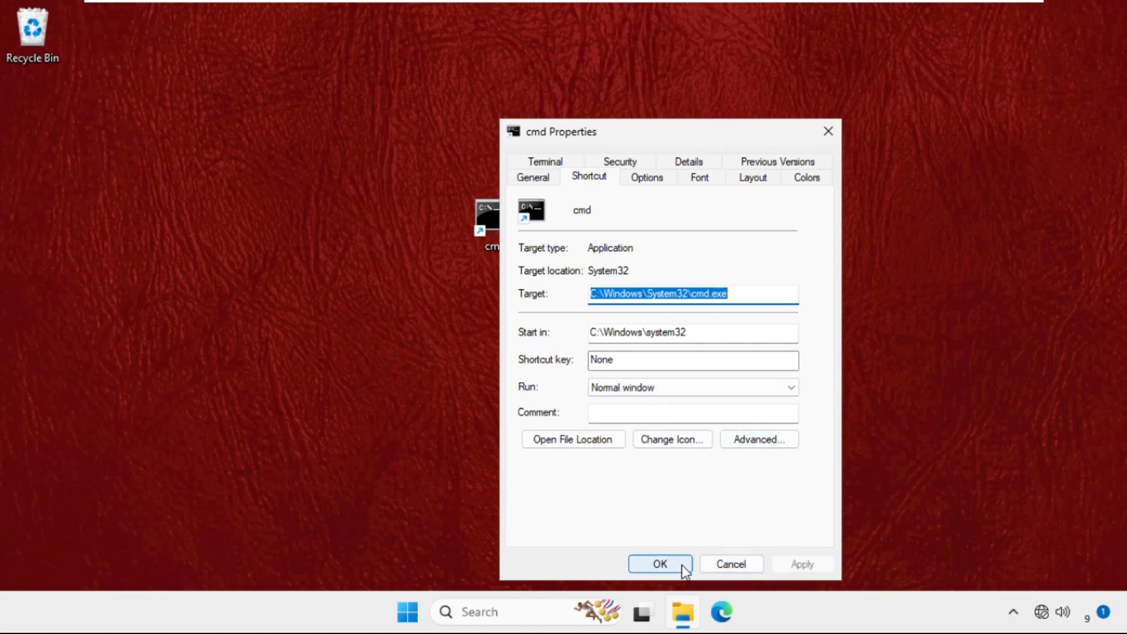
{"action": "left_click", "coordinate": [660, 564]}
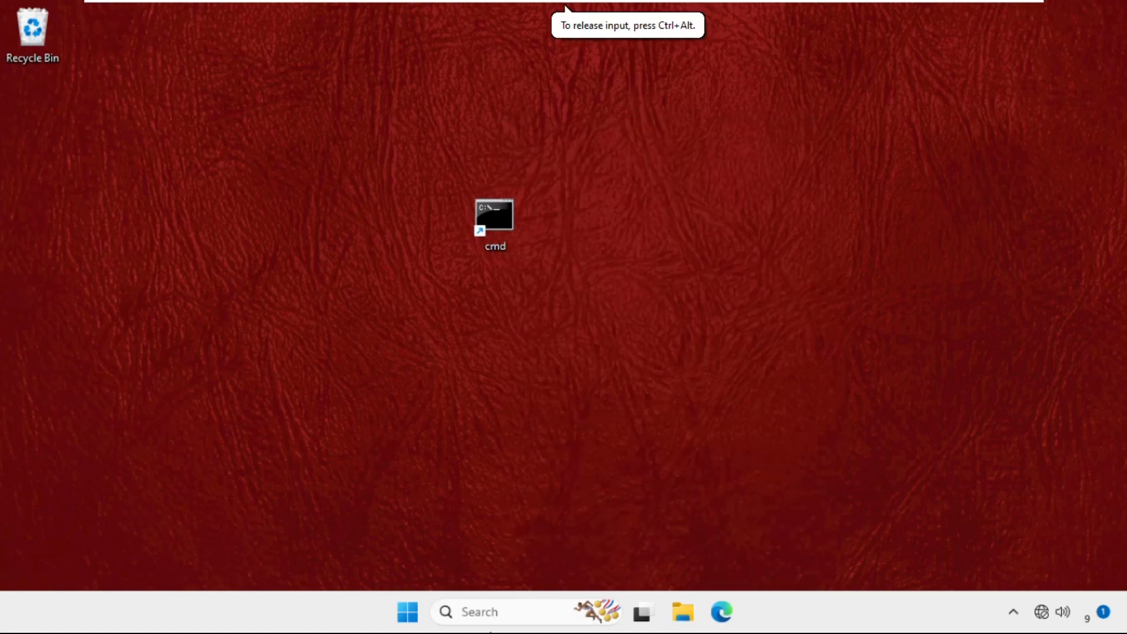
Find Windows PowerShell through search and launch it as administrator
{"action": "left_click", "coordinate": [493, 611]}
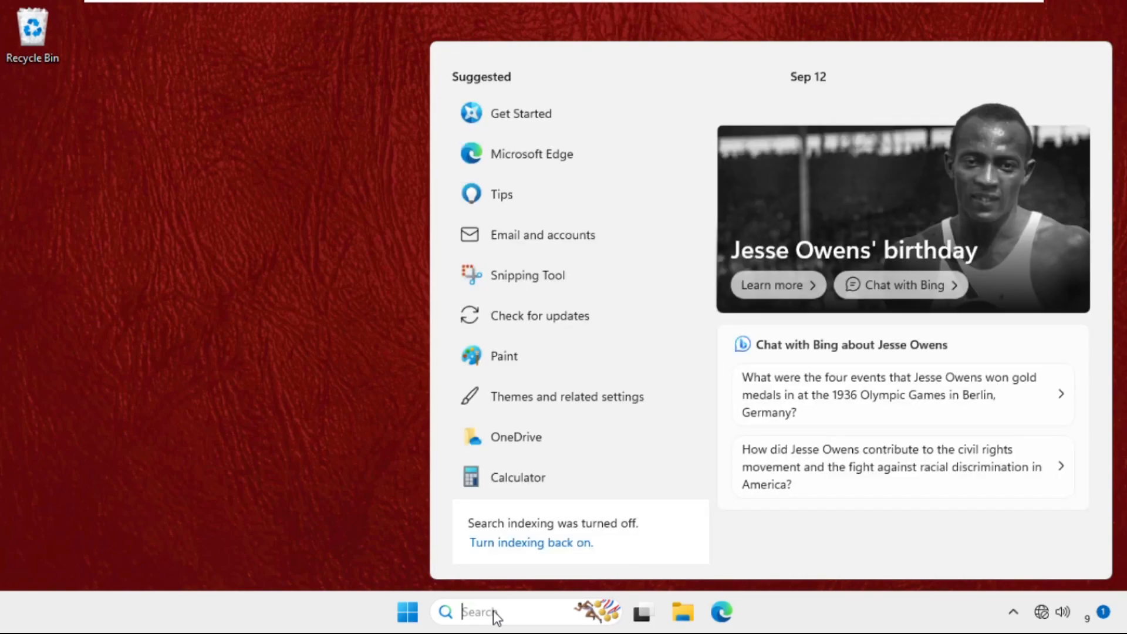
{"action": "type", "text": "windows po"}
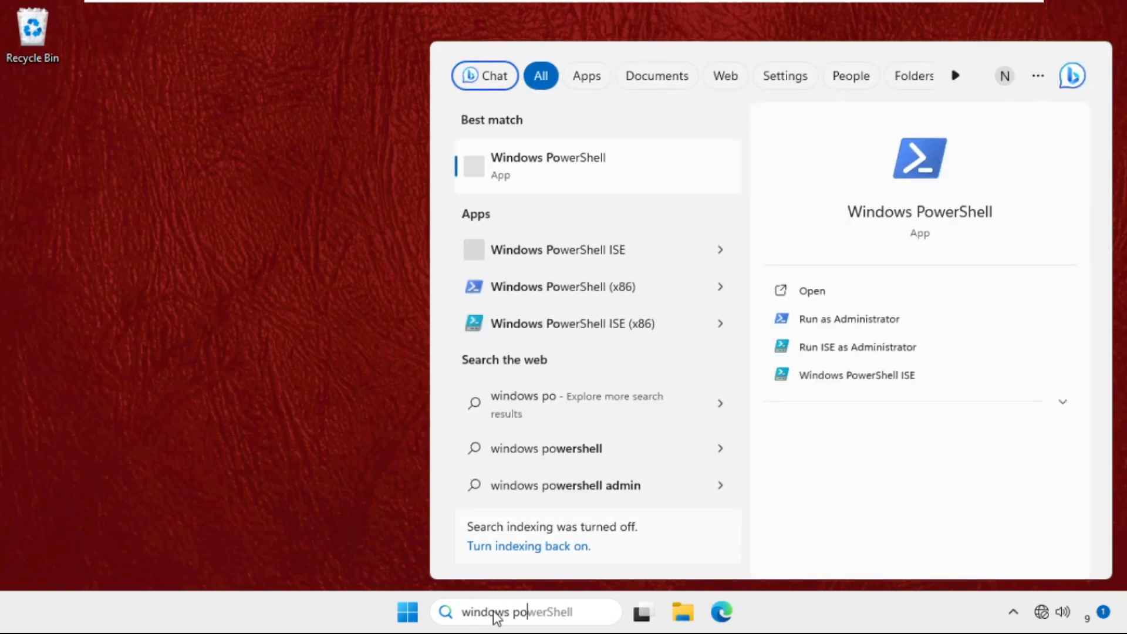
{"action": "type", "text": "we"}
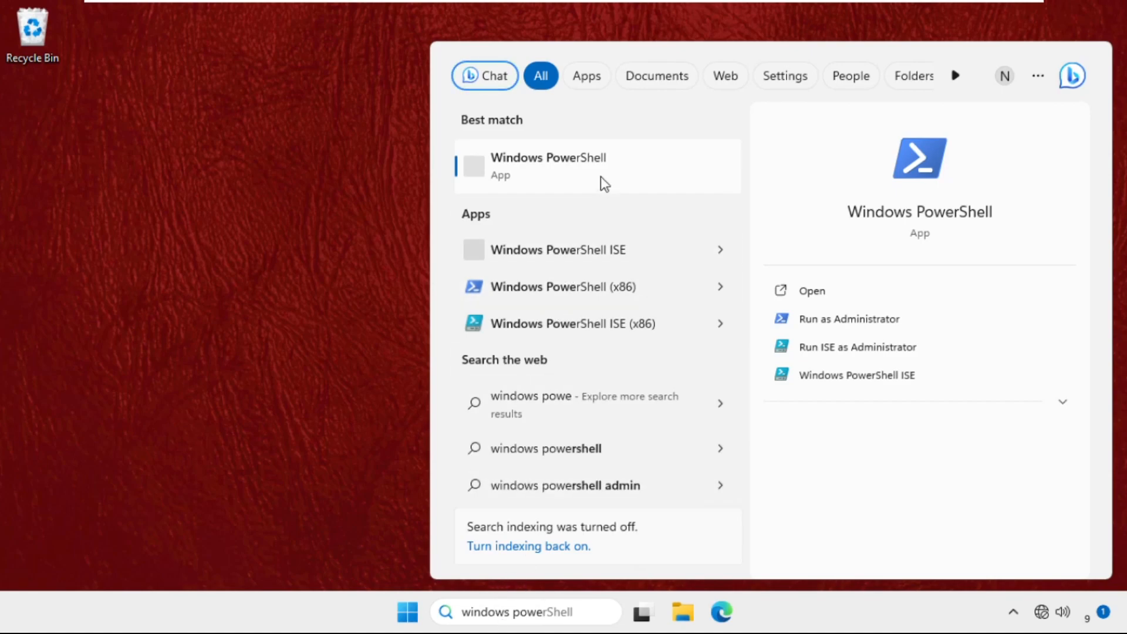
{"action": "left_click", "coordinate": [822, 328]}
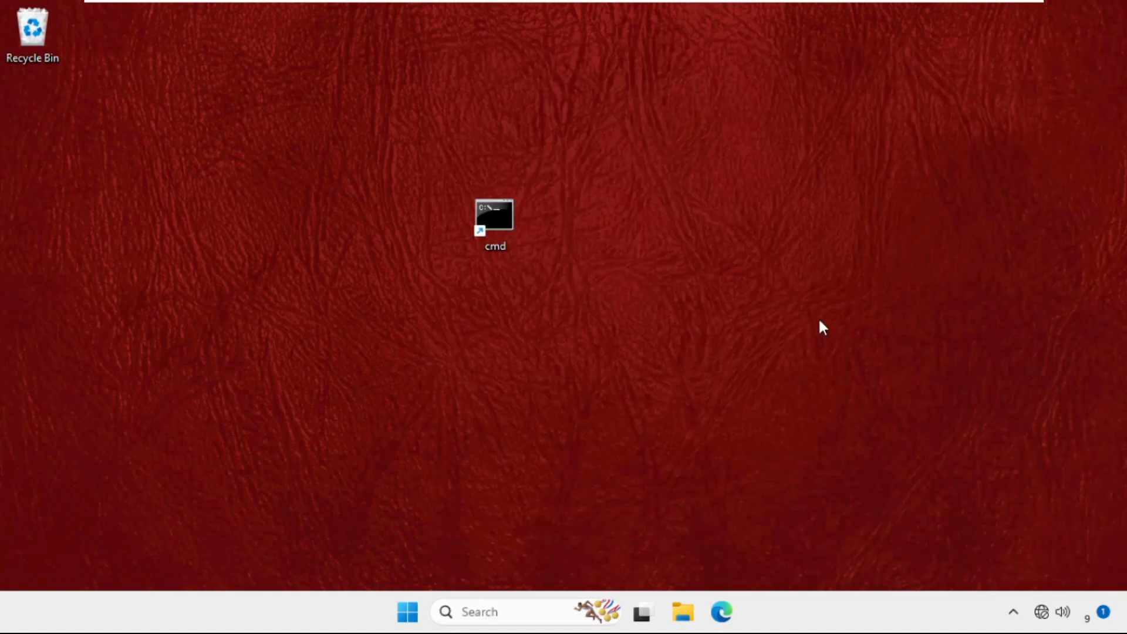
Approve the UAC prompt and run sfc /scannow in the elevated PowerShell
{"action": "left_click", "coordinate": [458, 450]}
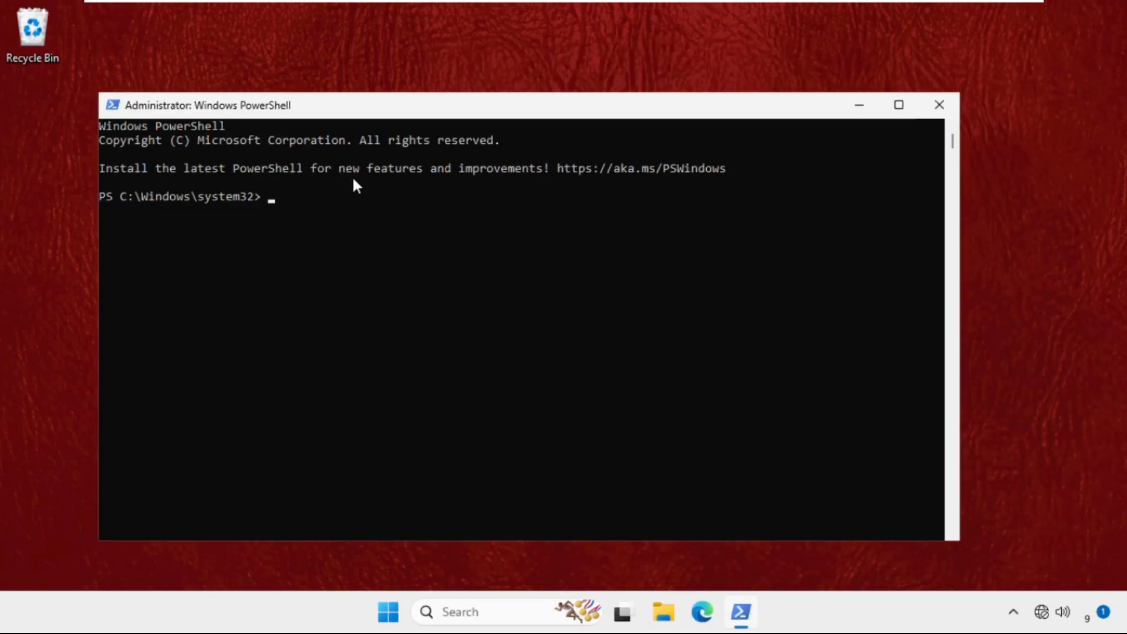
{"action": "type", "text": "sfc "}
{"action": "type", "text": "/scann"}
{"action": "type", "text": "ow"}
{"action": "key", "text": "Return"}
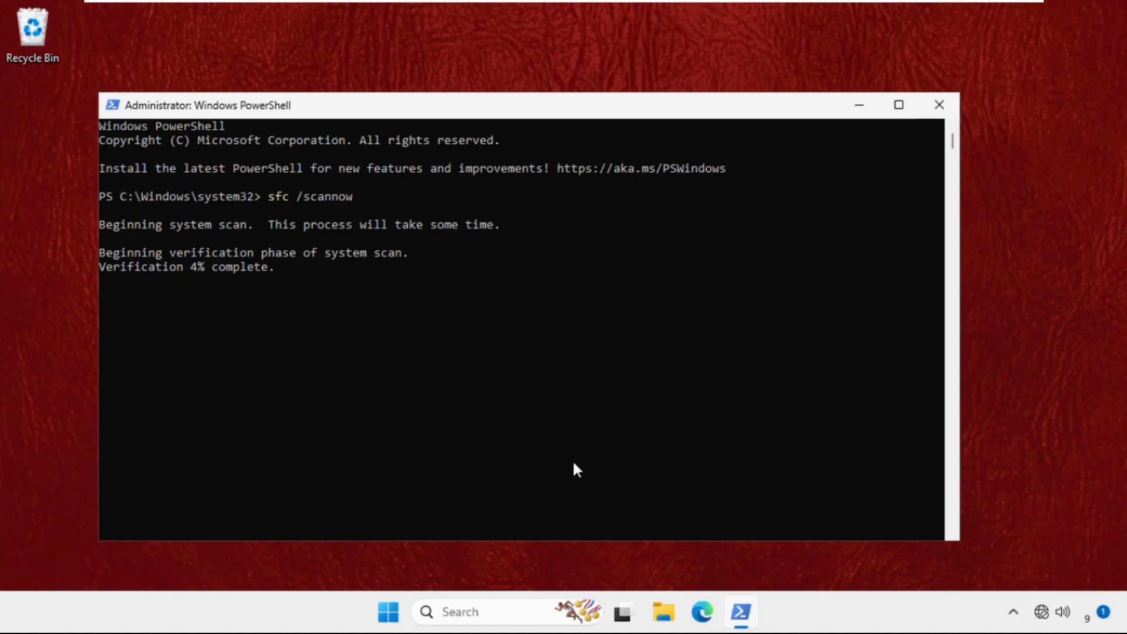
Show the Start menu power choices with Restart available
{"action": "left_click", "coordinate": [387, 611]}
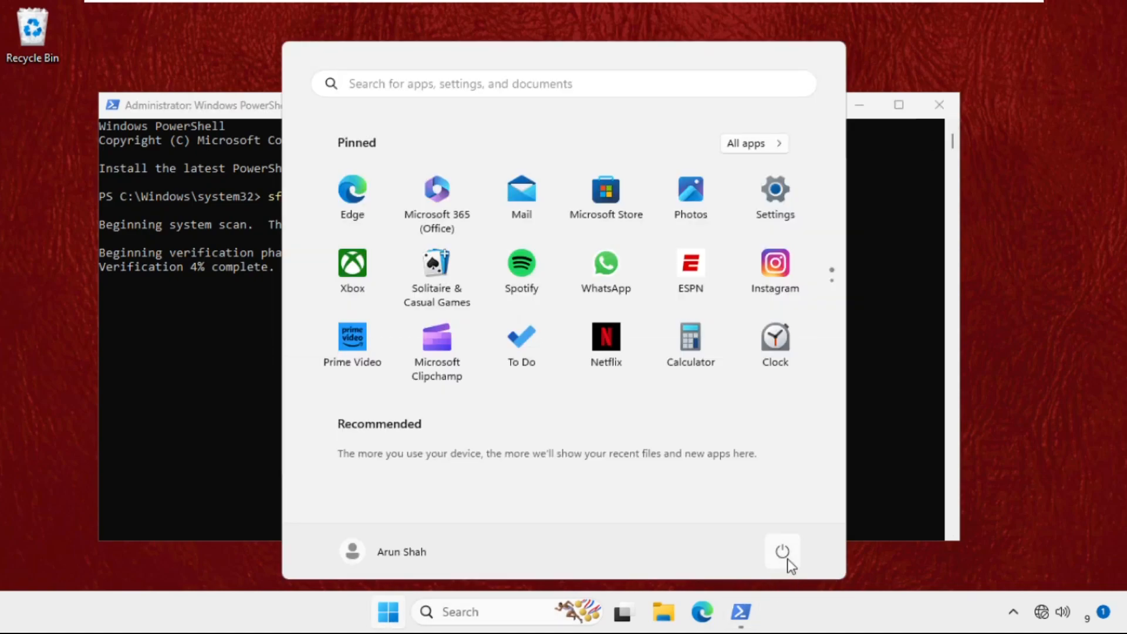
{"action": "left_click", "coordinate": [782, 554]}
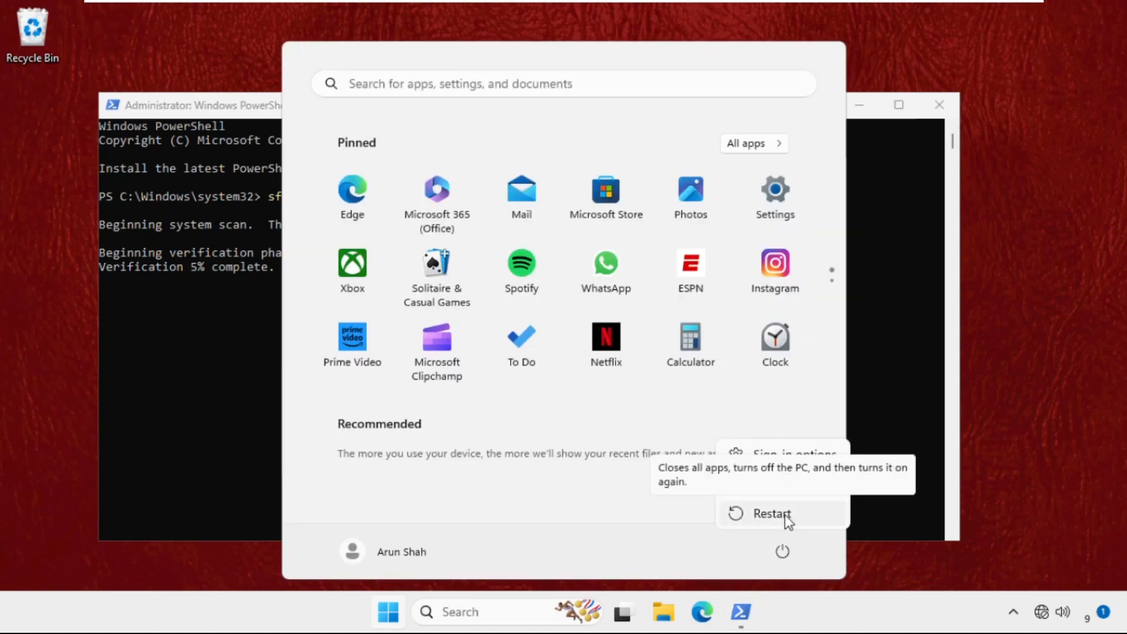